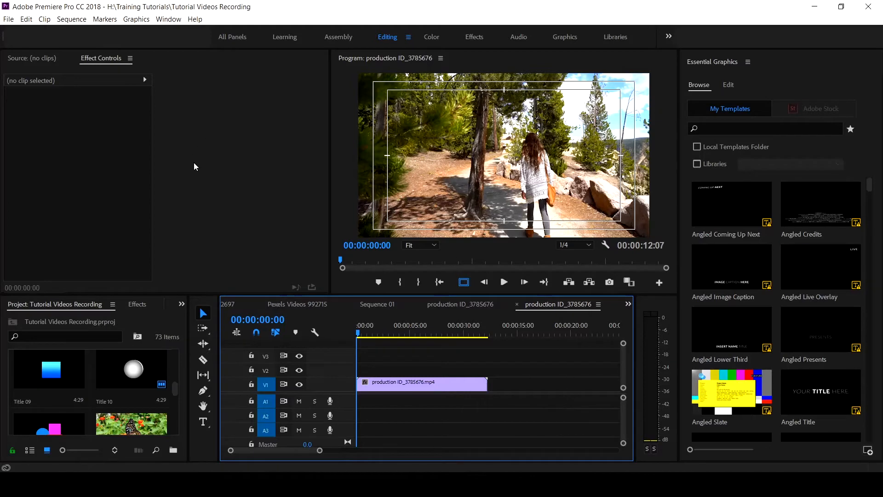
# Step: Examine the Essential Graphics workspace, from its editing view to the end screen and gaming templates in My Templates
pyautogui.click(167, 20)
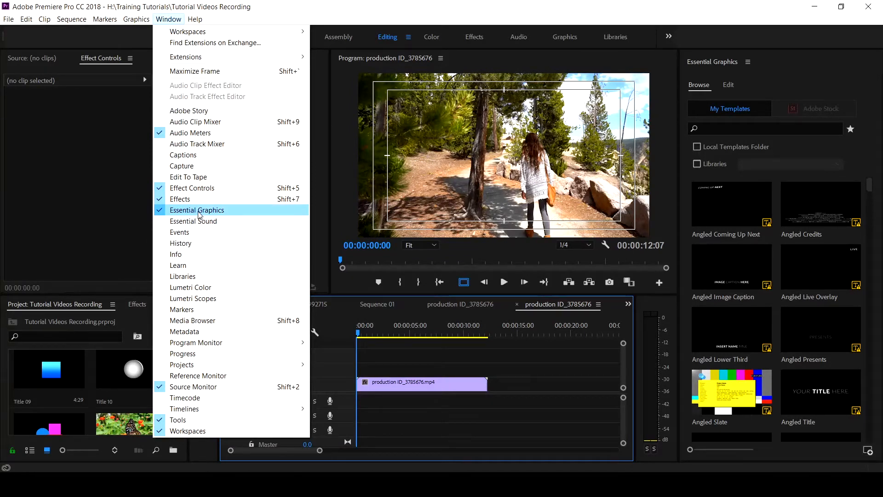
pyautogui.click(760, 68)
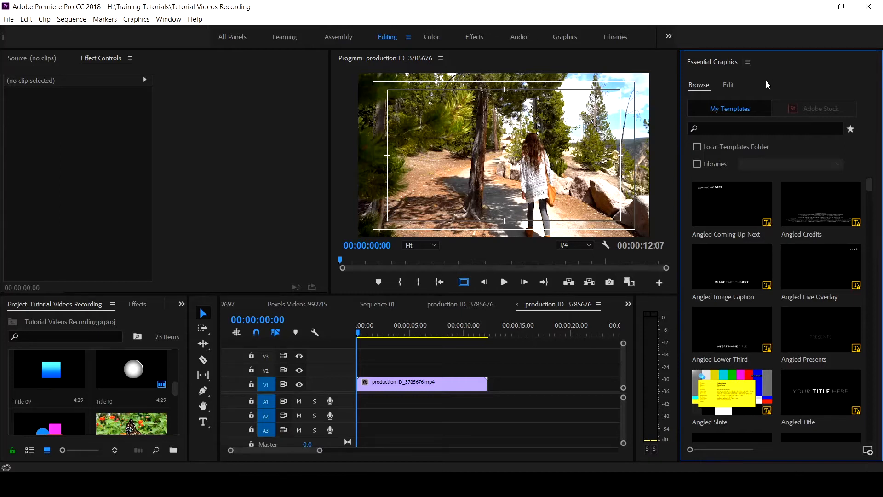
pyautogui.click(730, 84)
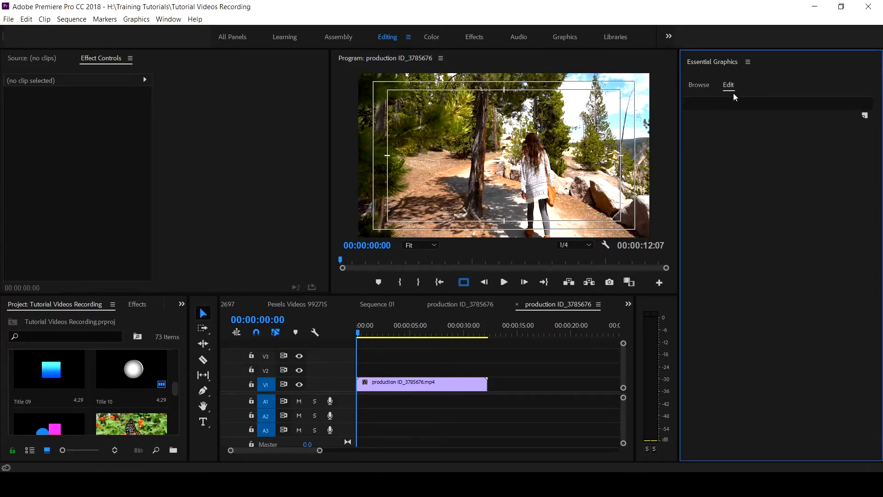
pyautogui.click(696, 86)
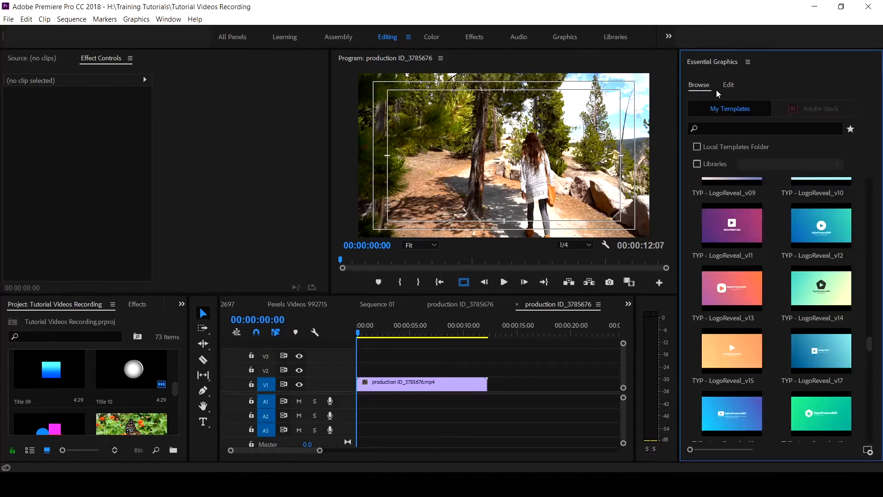
pyautogui.scroll(5, 758, 239)
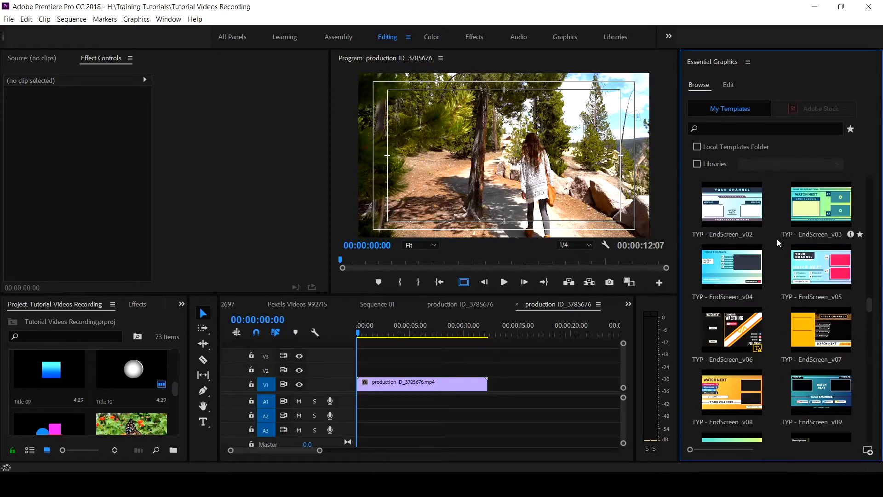
pyautogui.scroll(10, 776, 238)
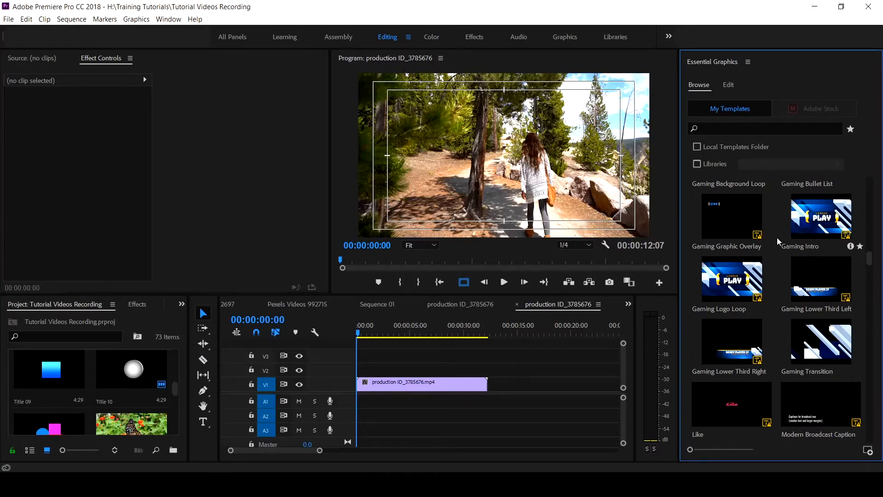
# Step: Add a new text layer to the sequence and move it near the middle of the frame, at about 747.9, 539.0
pyautogui.click(728, 86)
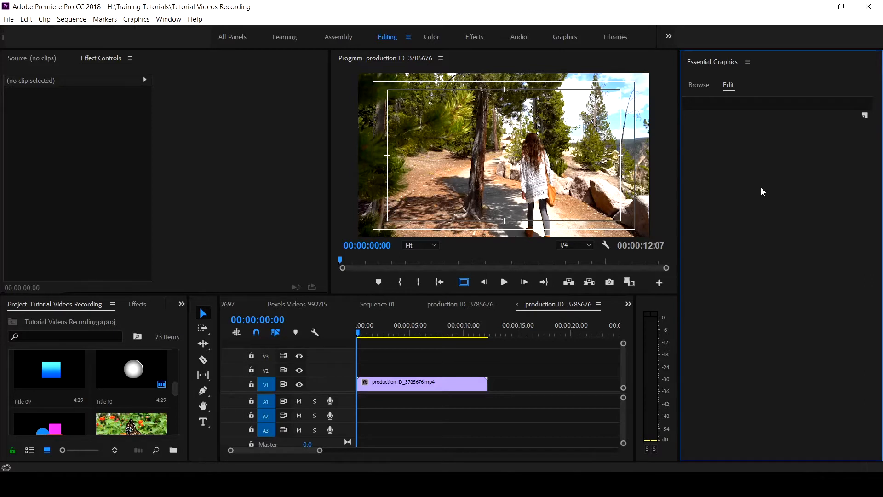
pyautogui.click(865, 115)
pyautogui.click(866, 117)
pyautogui.click(865, 116)
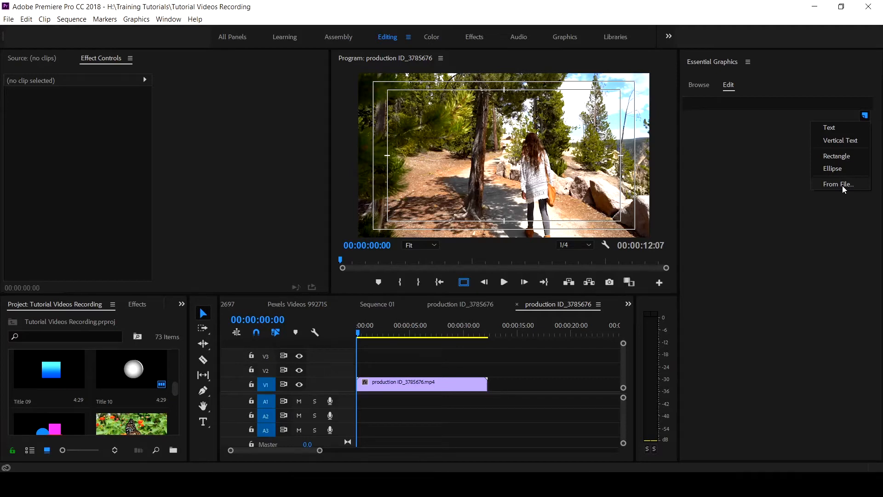
pyautogui.click(846, 128)
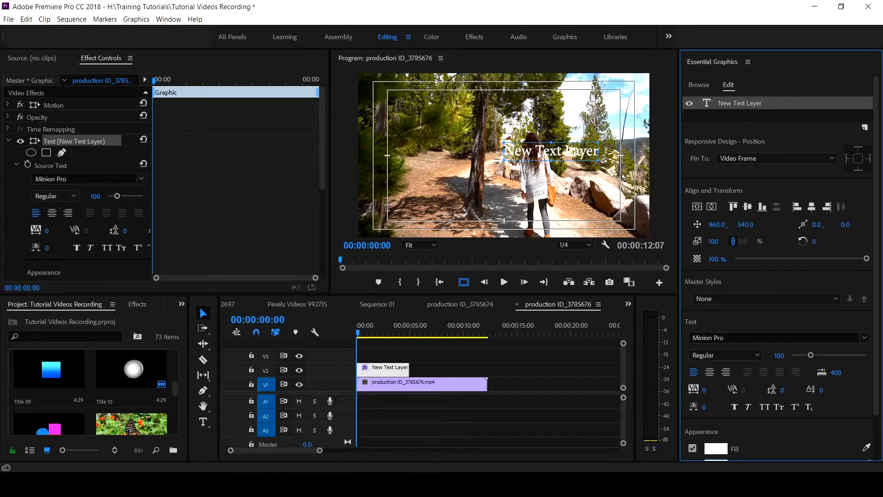
pyautogui.moveTo(512, 157); pyautogui.dragTo(463, 158)
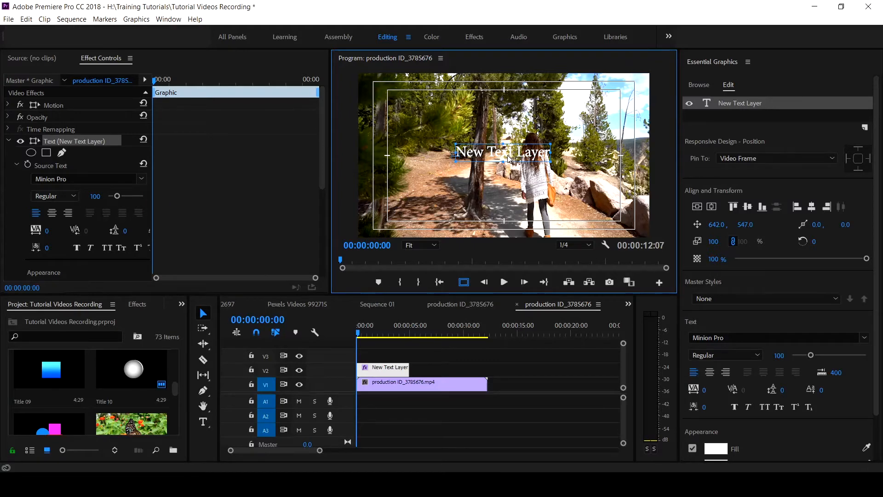
pyautogui.moveTo(508, 158)
pyautogui.mouseDown()
pyautogui.moveTo(564, 187)
pyautogui.moveTo(513, 180)
pyautogui.moveTo(482, 127)
pyautogui.moveTo(474, 178)
pyautogui.moveTo(524, 160)
pyautogui.mouseUp()
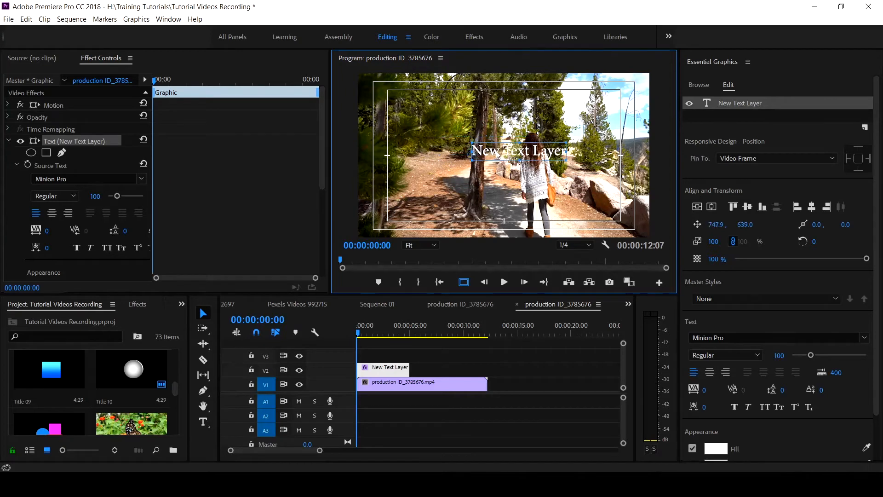
# Step: Try to erase the placeholder text of the new text layer directly in the frame
pyautogui.doubleClick(544, 154)
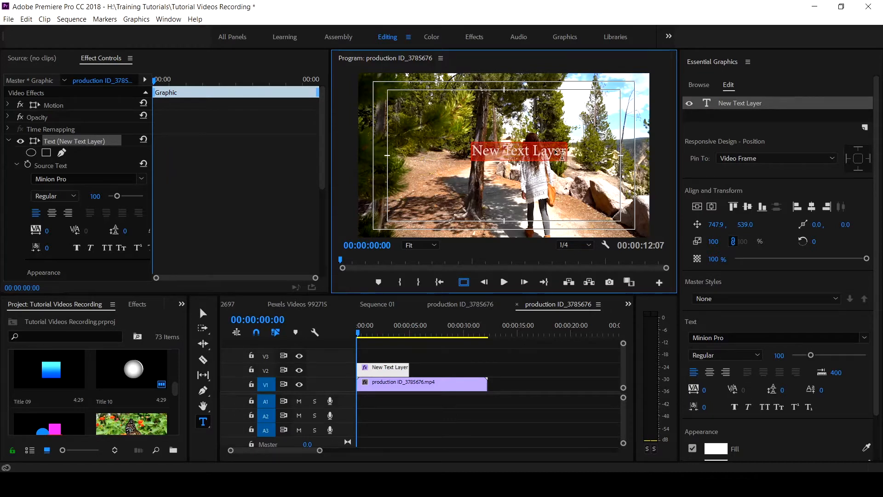
pyautogui.click(562, 156)
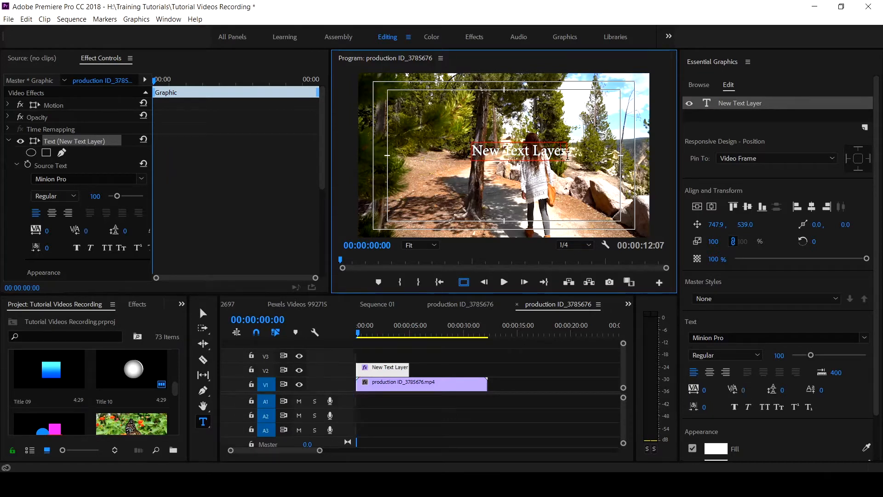
pyautogui.press('BackSpace')
pyautogui.press('BackSpace')
pyautogui.press('BackSpace')
pyautogui.press('BackSpace')
pyautogui.press('BackSpace')
pyautogui.press('BackSpace')
pyautogui.press('BackSpace')
pyautogui.press('BackSpace')
pyautogui.press('BackSpace')
pyautogui.press('BackSpace')
pyautogui.press('BackSpace')
pyautogui.press('BackSpace')
pyautogui.press('BackSpace')
pyautogui.press('BackSpace')
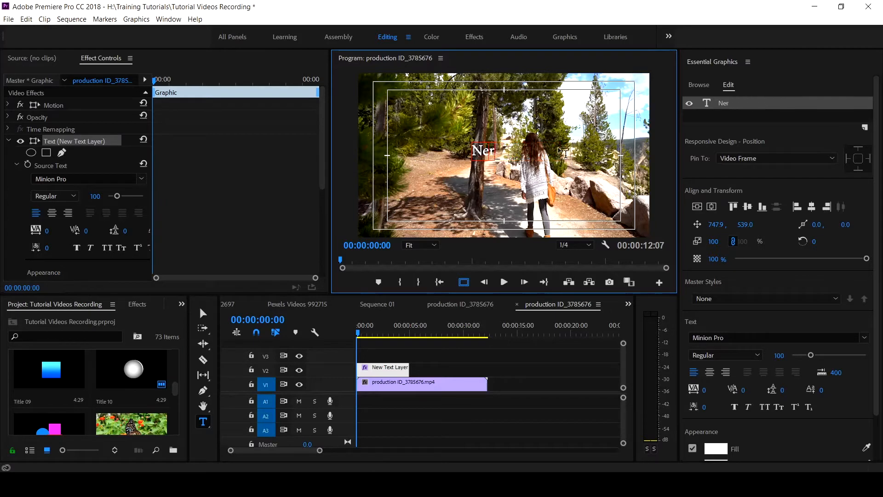
pyautogui.write('r')
# Step: Undo the stray empty text layers and the text edits back to the original "New Text Layer" wording
pyautogui.click(482, 158)
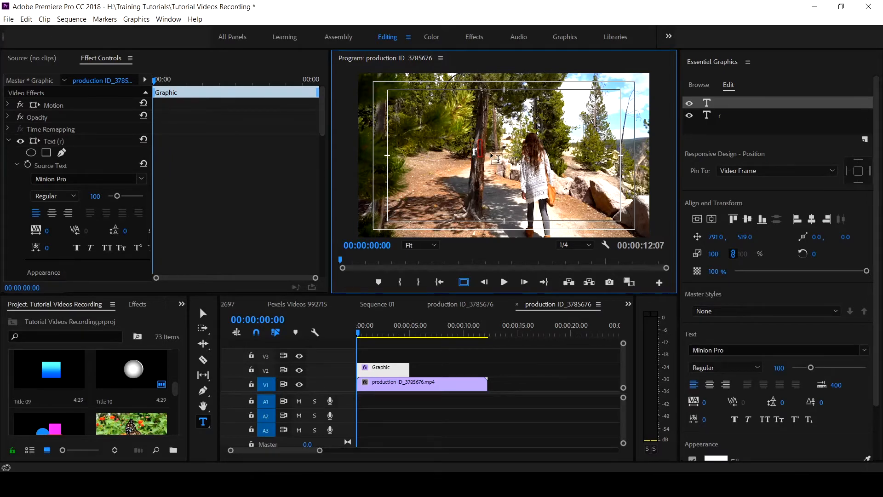
pyautogui.click(716, 109)
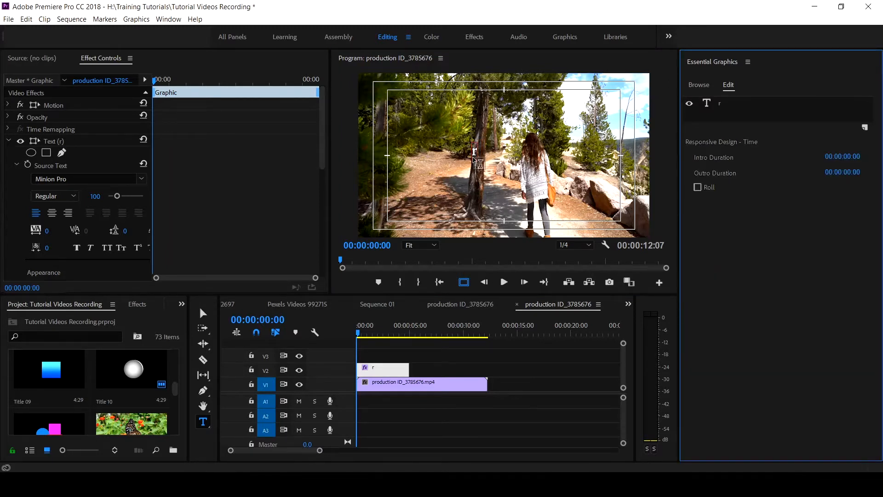
pyautogui.click(520, 155)
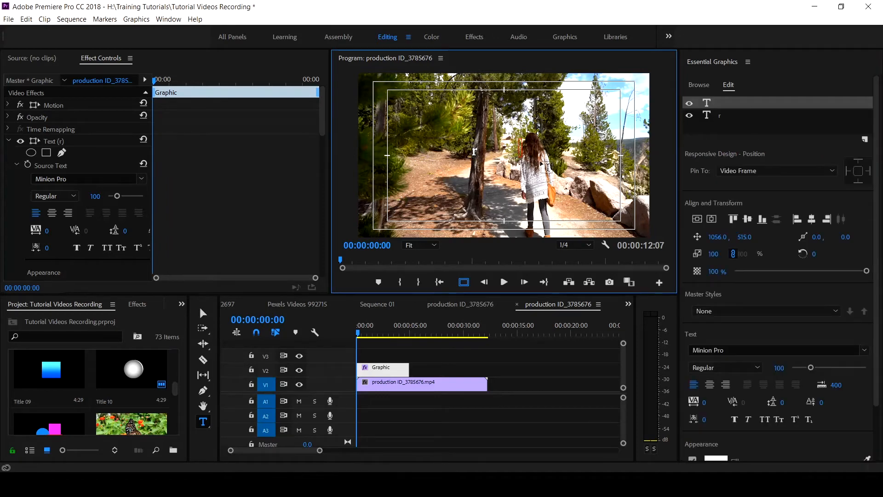
pyautogui.click(560, 161)
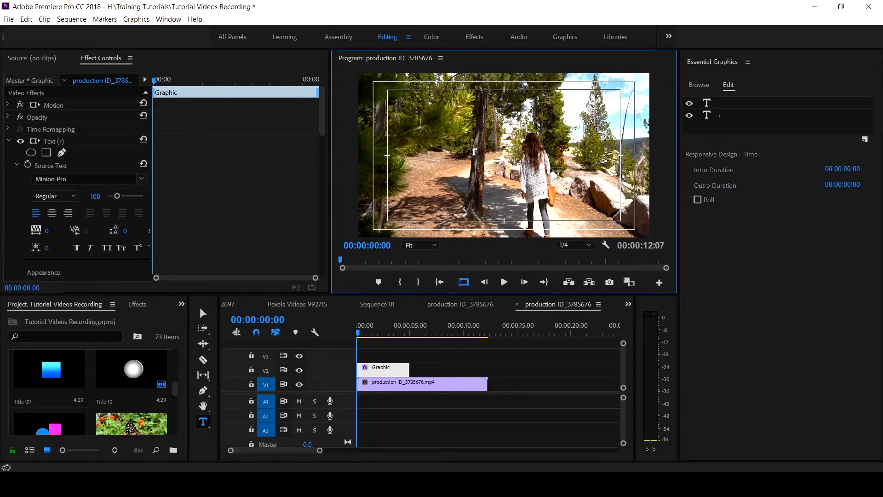
pyautogui.click(442, 175)
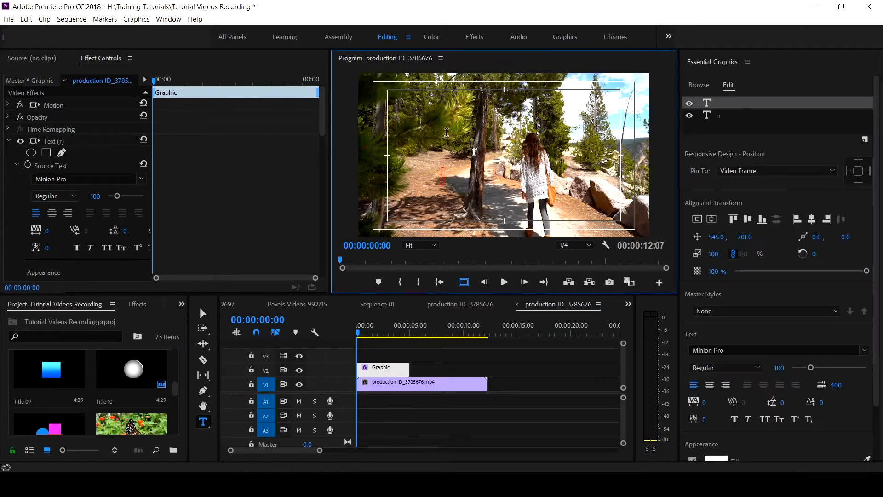
pyautogui.click(479, 118)
pyautogui.click(532, 159)
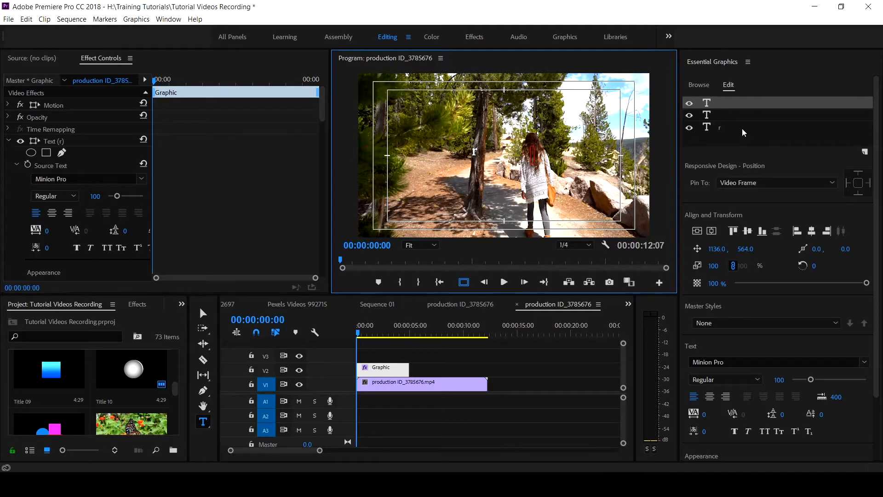
pyautogui.press('Delete')
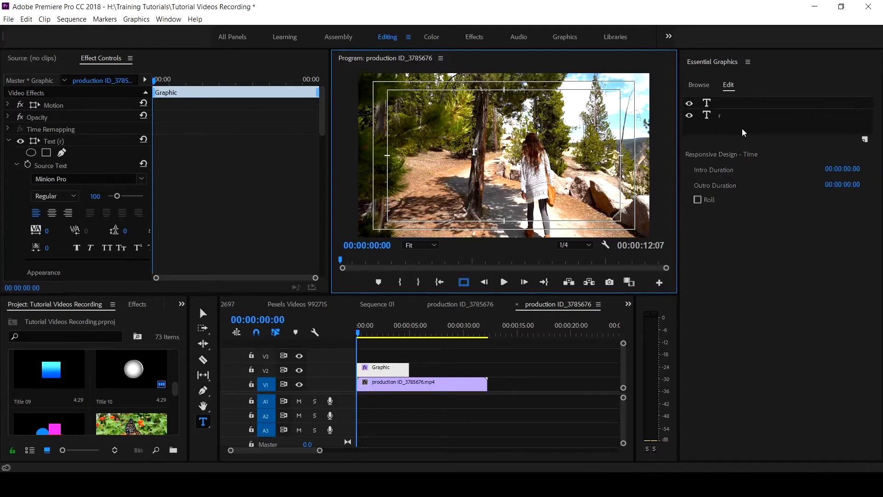
pyautogui.hotkey('ctrl', 'z')
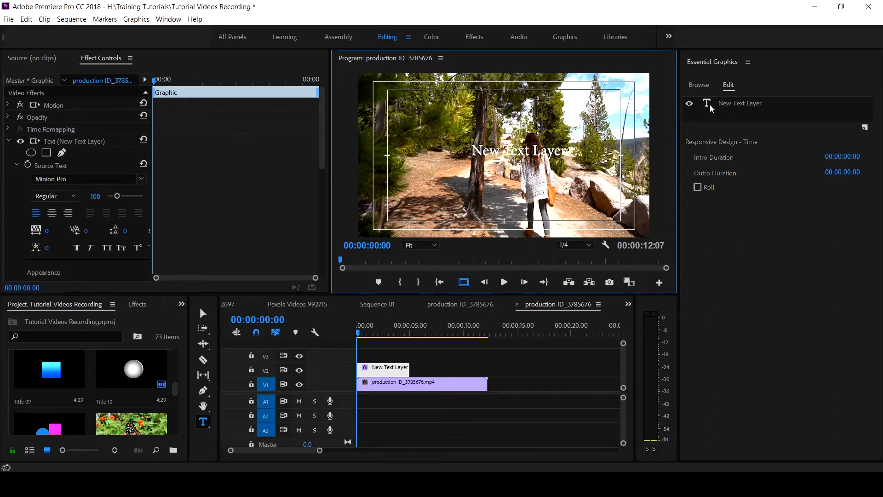
# Step: Replace the placeholder text of the text layer with "Training"
pyautogui.click(710, 104)
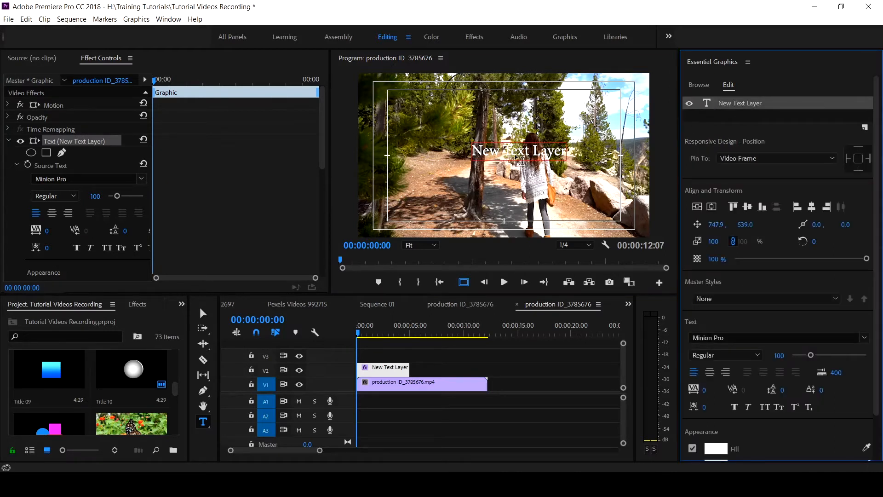
pyautogui.click(544, 155)
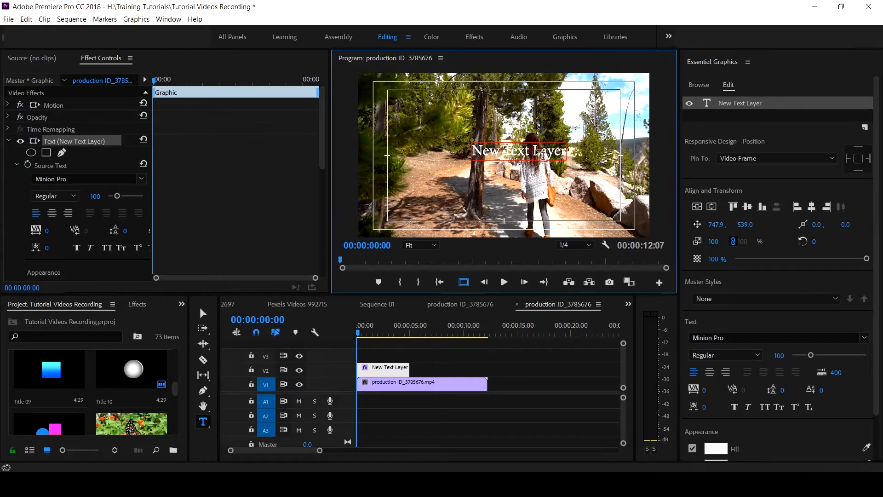
pyautogui.click(533, 152)
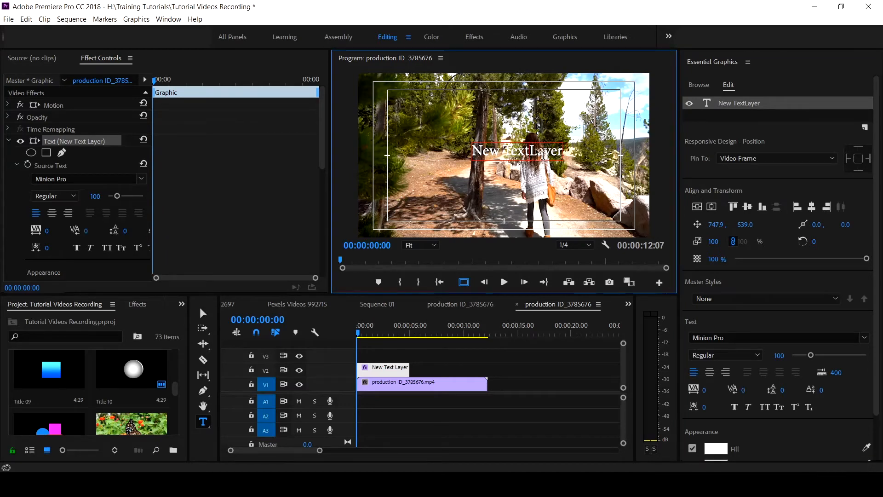
pyautogui.press('BackSpace')
pyautogui.press('BackSpace')
pyautogui.press('BackSpace')
pyautogui.press('BackSpace')
pyautogui.press('BackSpace')
pyautogui.press('BackSpace')
pyautogui.press('BackSpace')
pyautogui.press('BackSpace')
pyautogui.press('BackSpace')
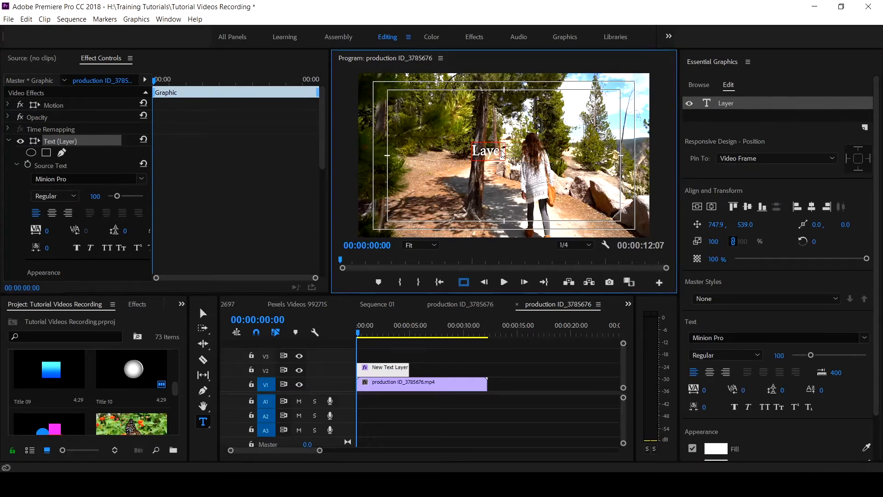
pyautogui.click(499, 152)
pyautogui.press('BackSpace')
pyautogui.press('BackSpace')
pyautogui.press('BackSpace')
pyautogui.press('BackSpace')
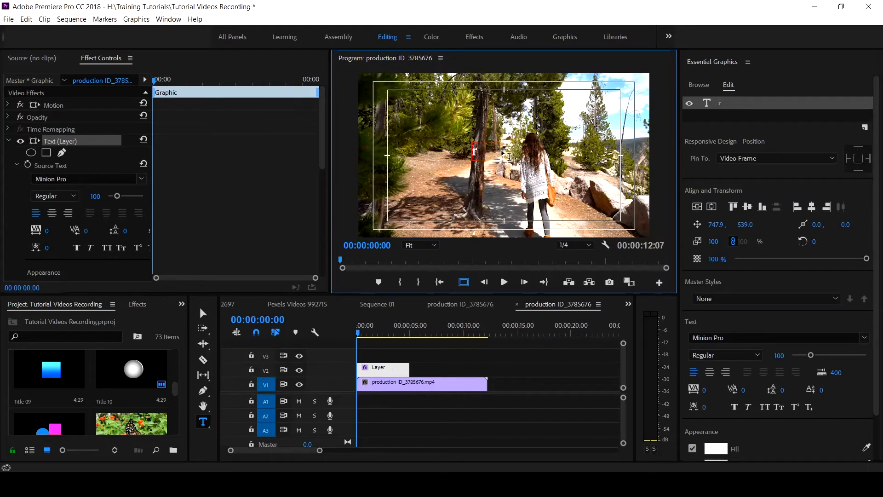
pyautogui.press('BackSpace')
pyautogui.write('Training')
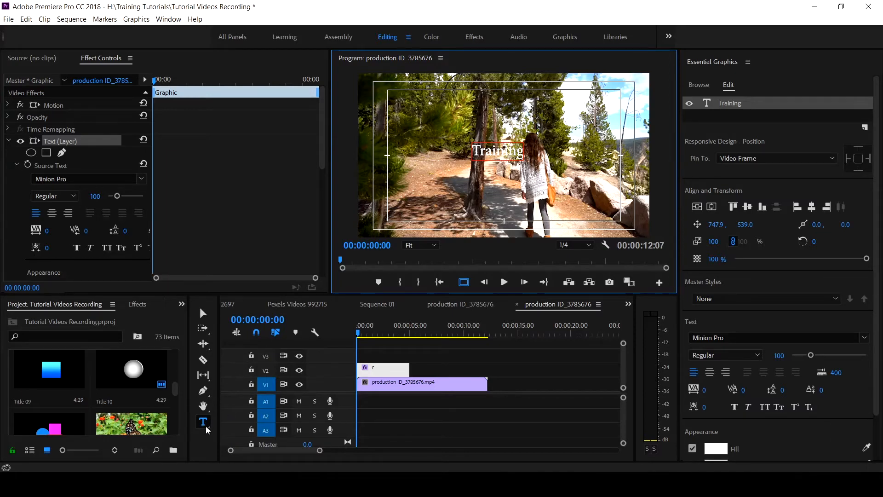
# Step: Delete the "Training" text layer and its emptied graphic clip from track V2
pyautogui.click(720, 104)
pyautogui.press('Delete')
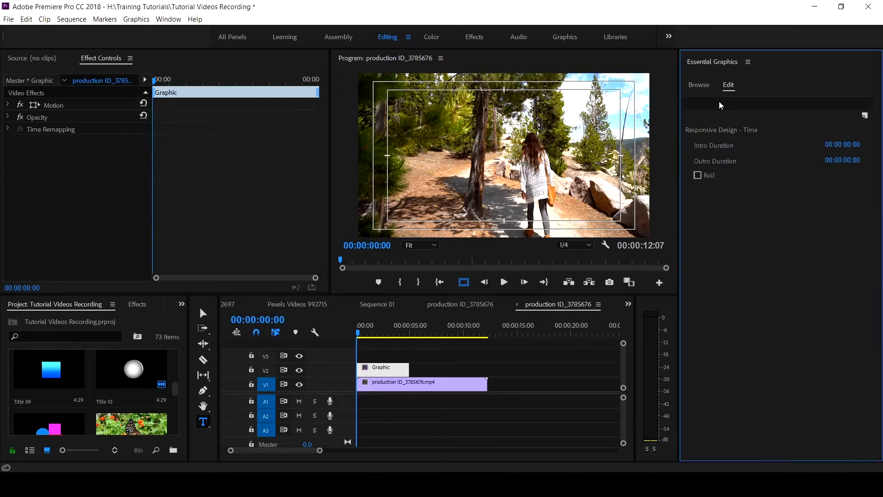
pyautogui.click(390, 372)
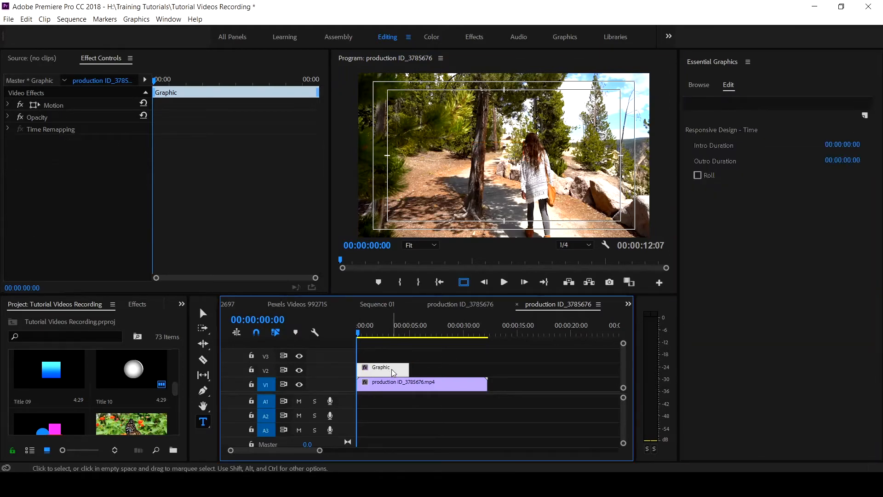
pyautogui.press('Delete')
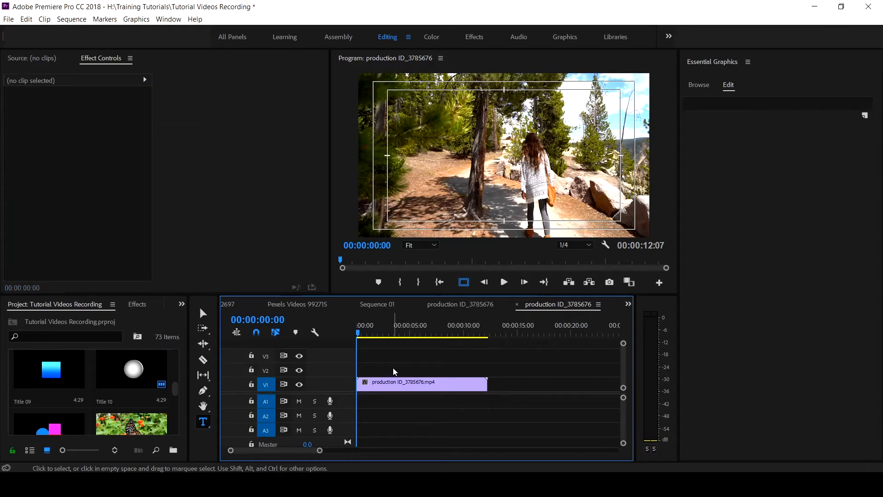
# Step: Start an empty text layer with the Type tool near the centre of the frame, at about 833.1, 504.0, in Minion Pro Italic
pyautogui.click(204, 424)
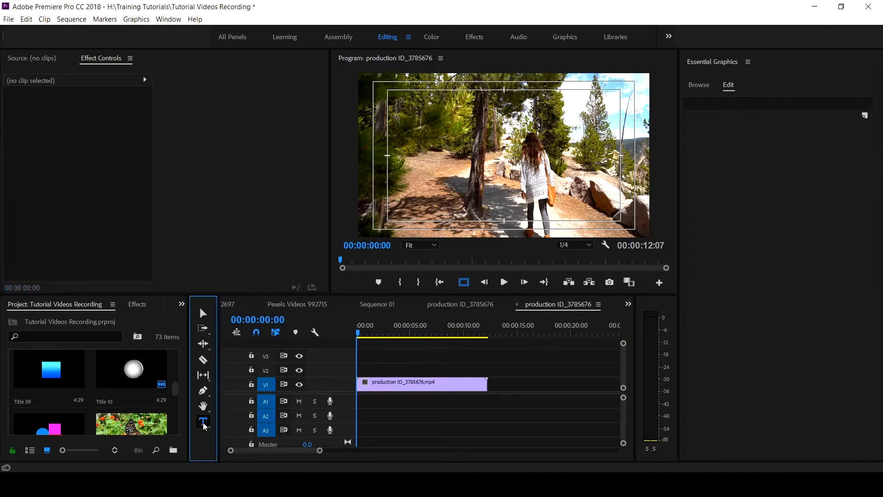
pyautogui.click(490, 156)
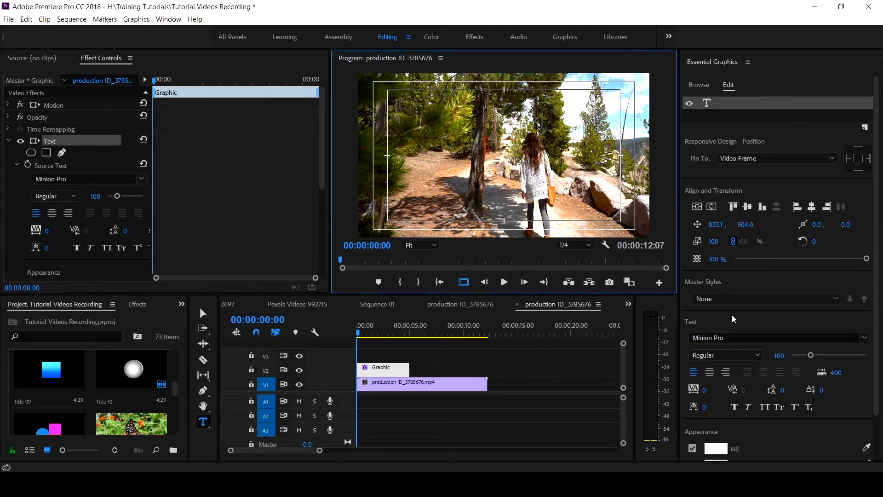
pyautogui.scroll(-2, 733, 318)
pyautogui.scroll(-1, 732, 314)
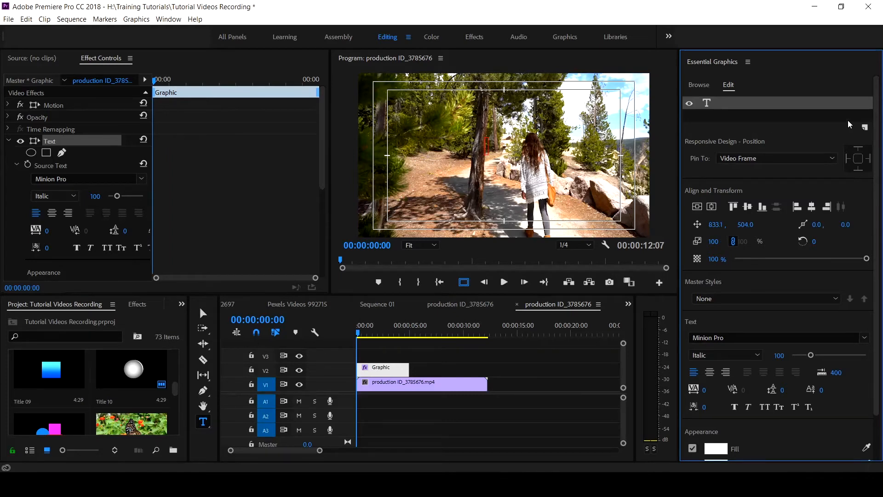
# Step: Add a rectangle shape layer and an ellipse shape layer to the graphic above the empty text layer
pyautogui.click(864, 127)
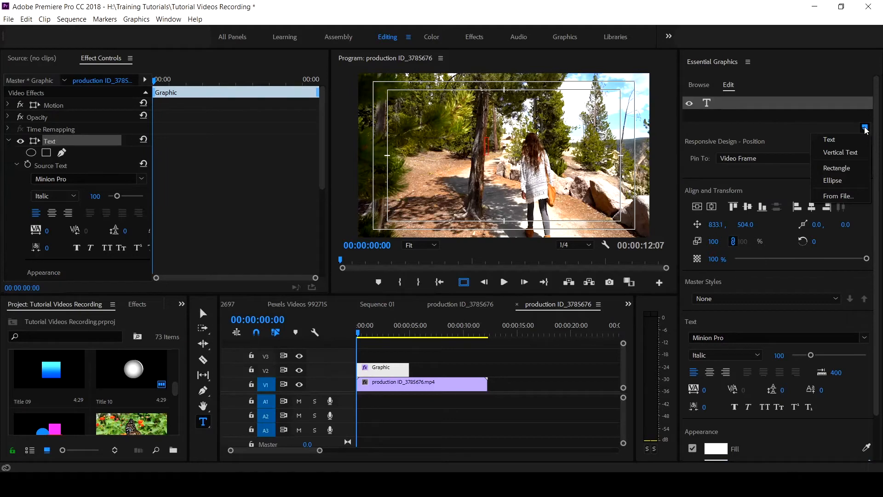
pyautogui.click(840, 169)
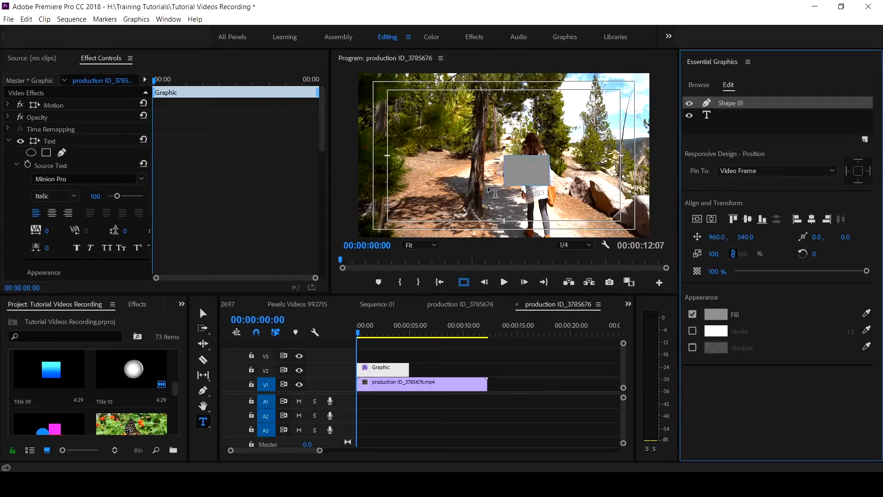
pyautogui.click(533, 169)
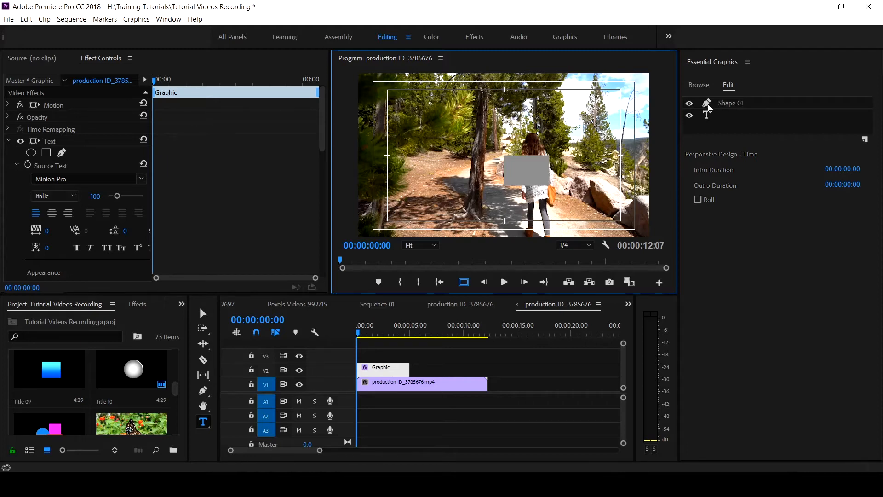
pyautogui.click(865, 139)
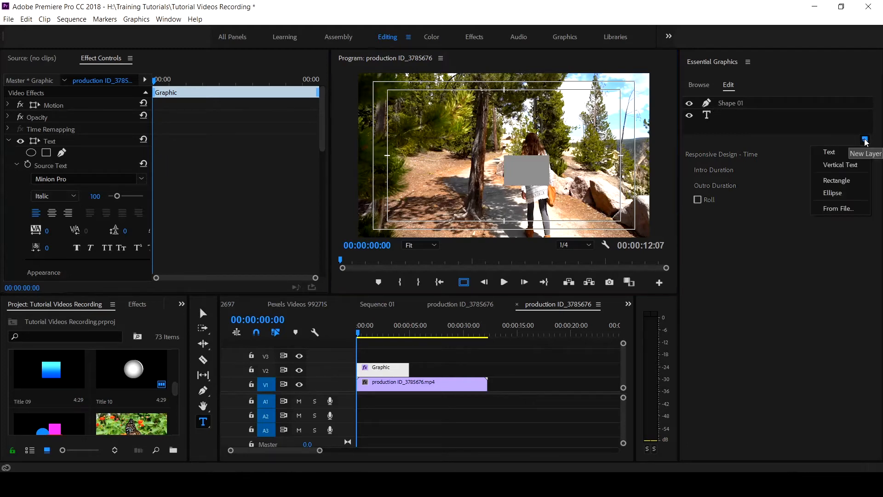
pyautogui.click(850, 192)
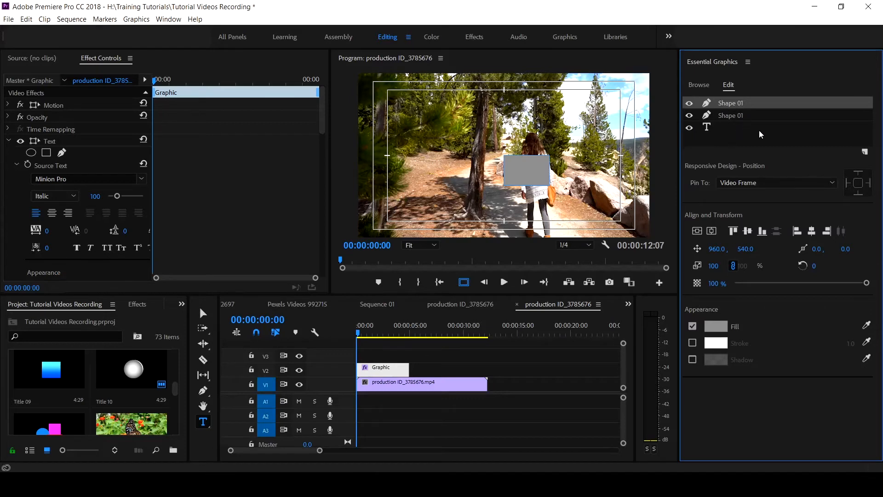
pyautogui.click(866, 152)
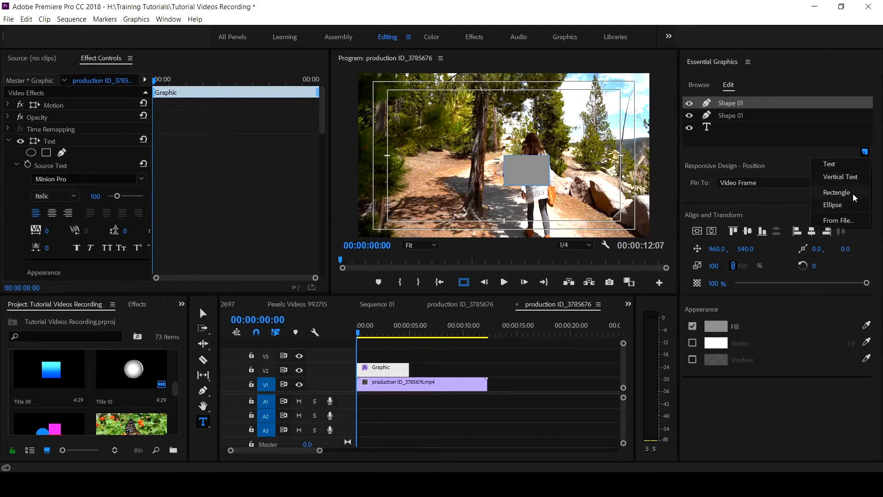
pyautogui.click(841, 220)
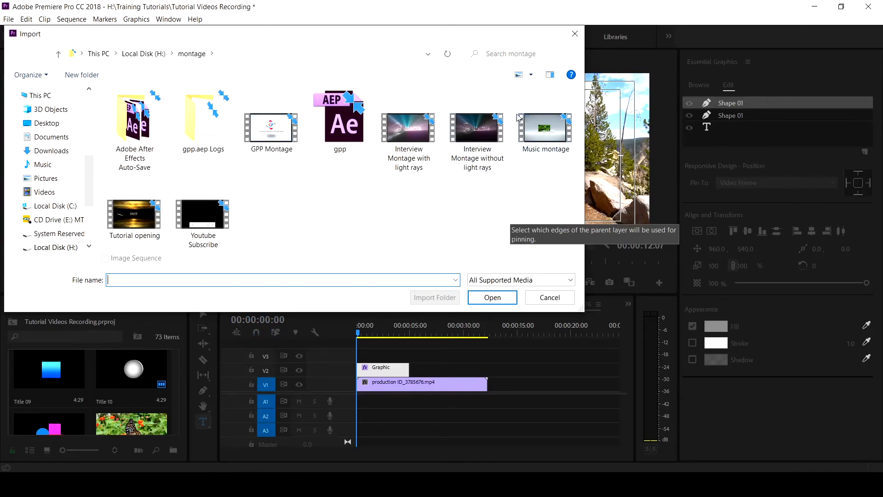
pyautogui.click(574, 38)
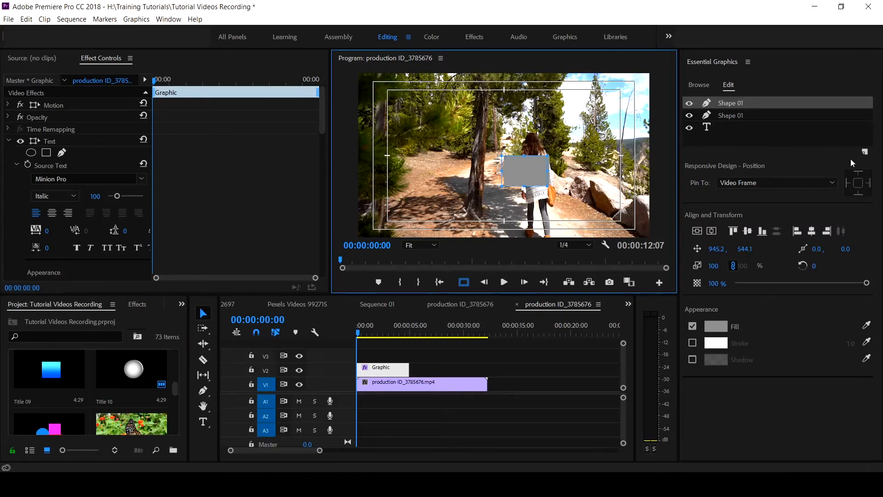
# Step: Separate the overlapping shapes by moving the rectangle to about 358, 533 and the ellipse to about 1248, 529
pyautogui.click(730, 115)
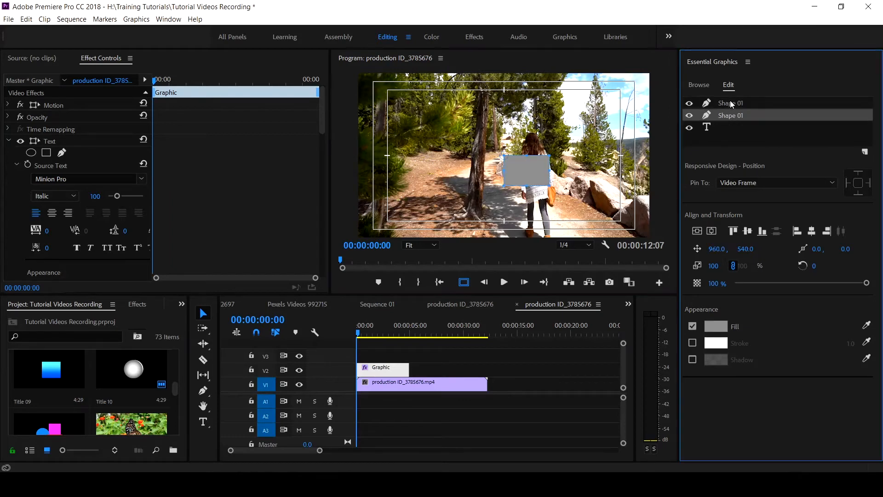
pyautogui.click(709, 128)
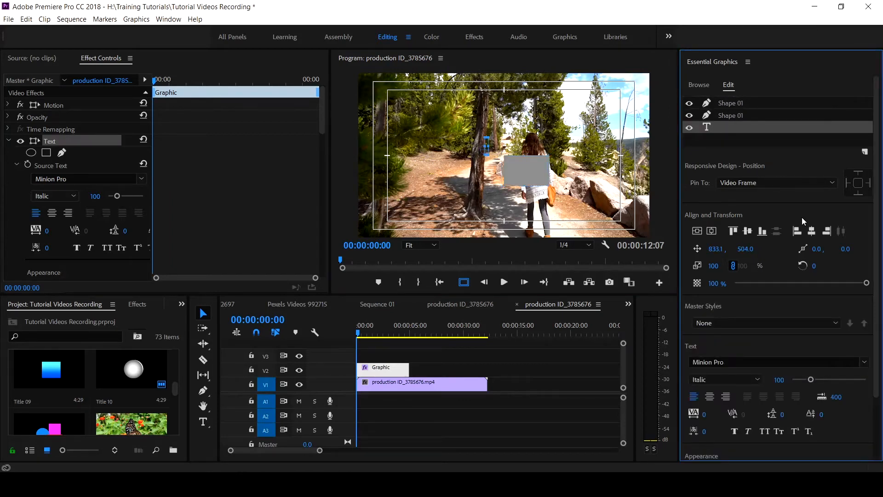
pyautogui.click(720, 118)
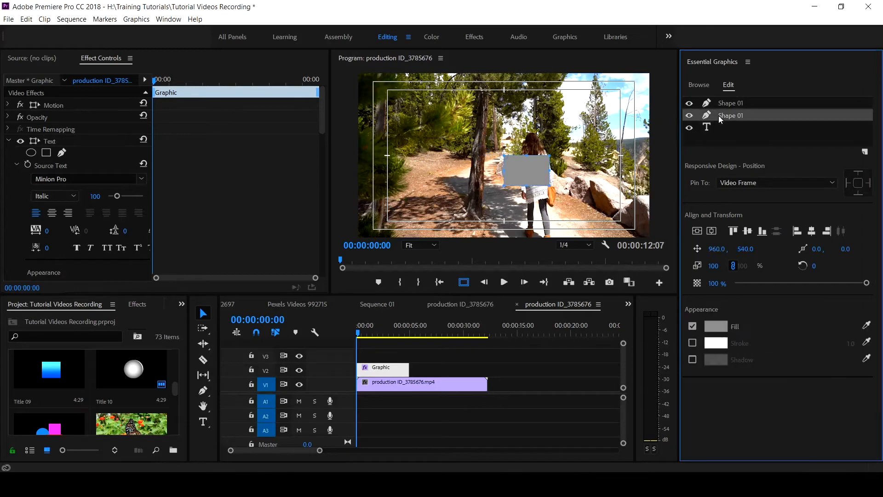
pyautogui.click(725, 101)
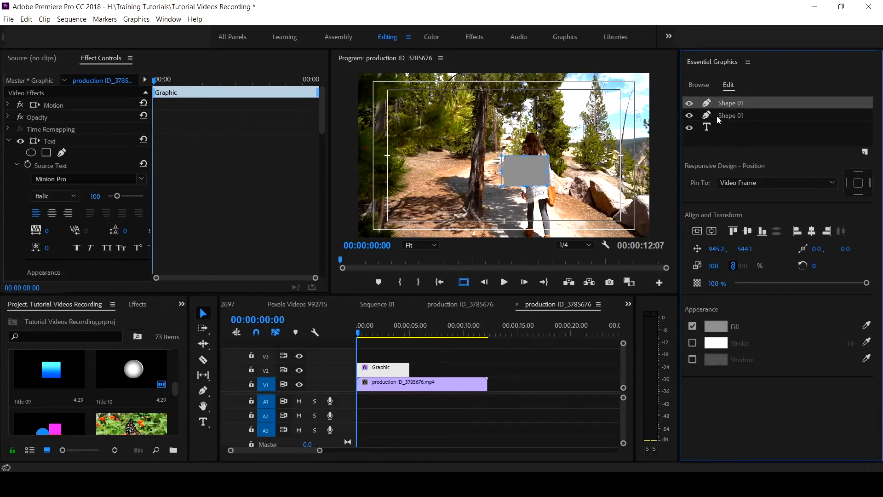
pyautogui.click(729, 116)
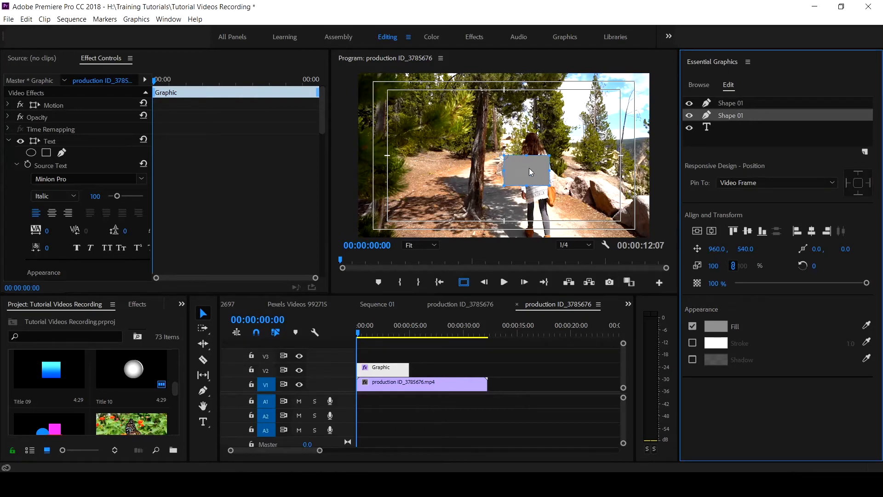
pyautogui.moveTo(508, 167); pyautogui.dragTo(437, 167)
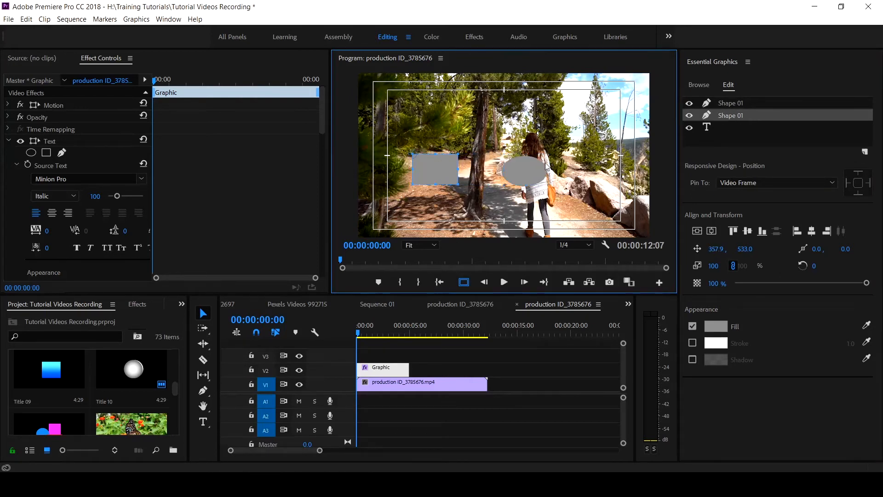
pyautogui.click(725, 104)
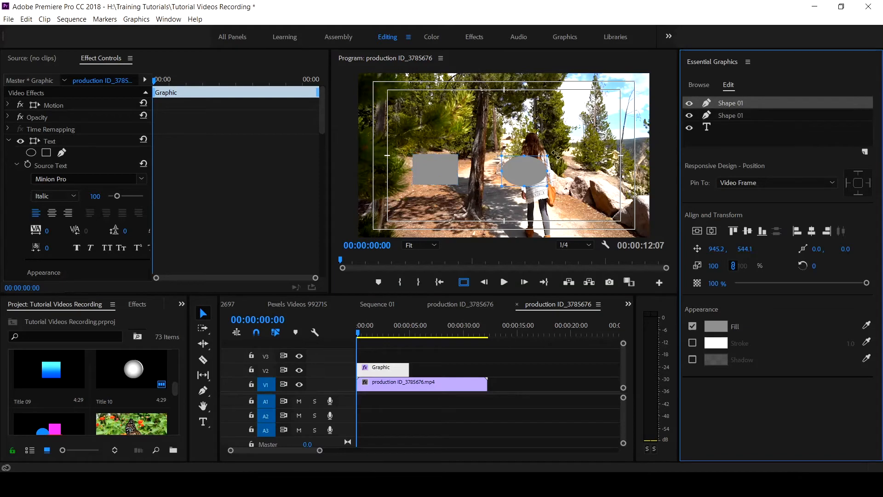
pyautogui.moveTo(531, 173); pyautogui.dragTo(575, 176)
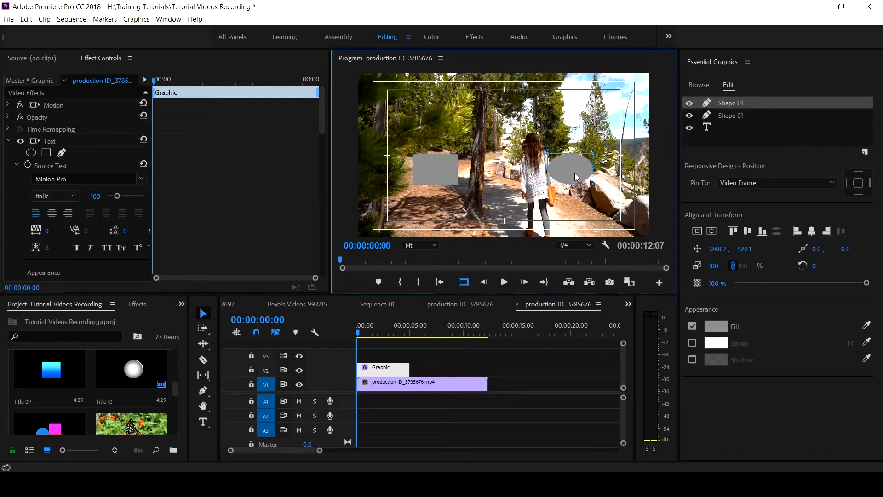
# Step: Stretch the rectangle horizontally into a long bar reaching from near the frame's left safe margin to beside the woman
pyautogui.click(709, 128)
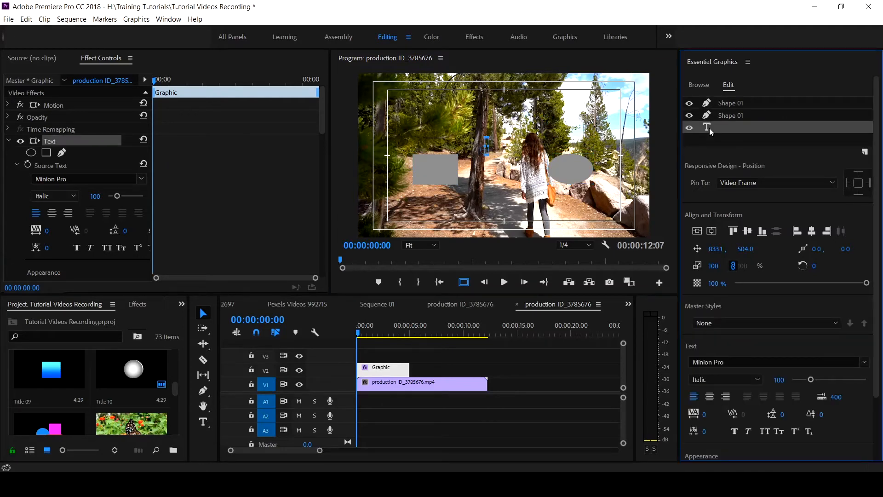
pyautogui.click(729, 115)
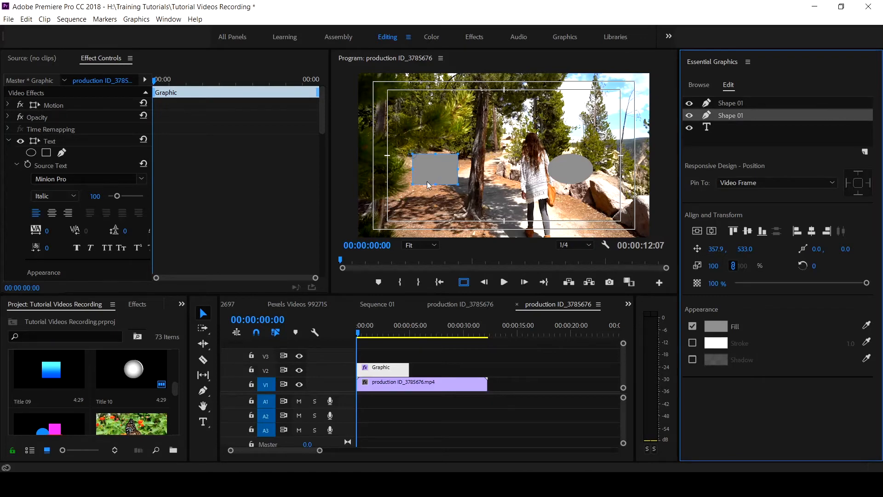
pyautogui.moveTo(458, 170); pyautogui.dragTo(507, 171)
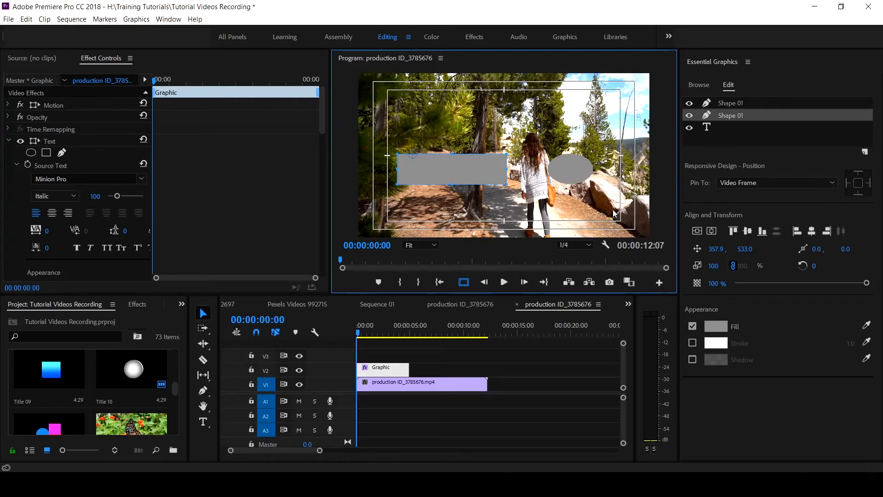
# Step: Turn the rectangle into a white outline with no fill and a stroke width of 20.0
pyautogui.click(692, 344)
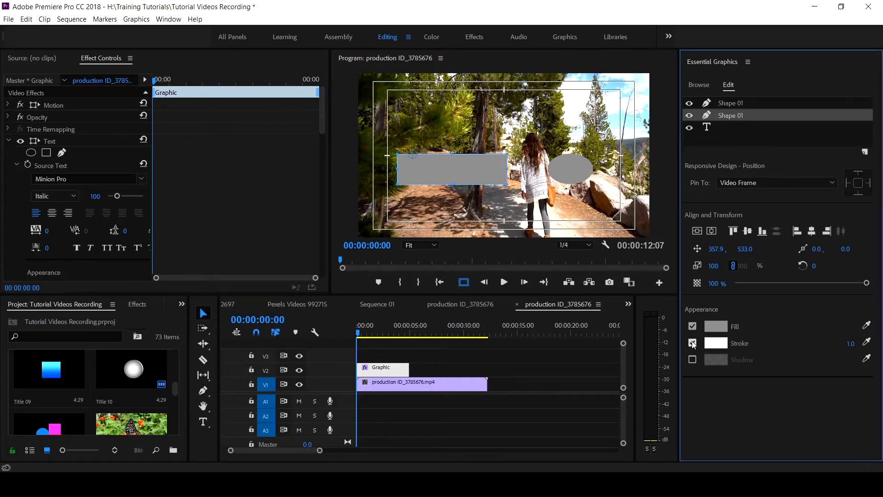
pyautogui.click(692, 326)
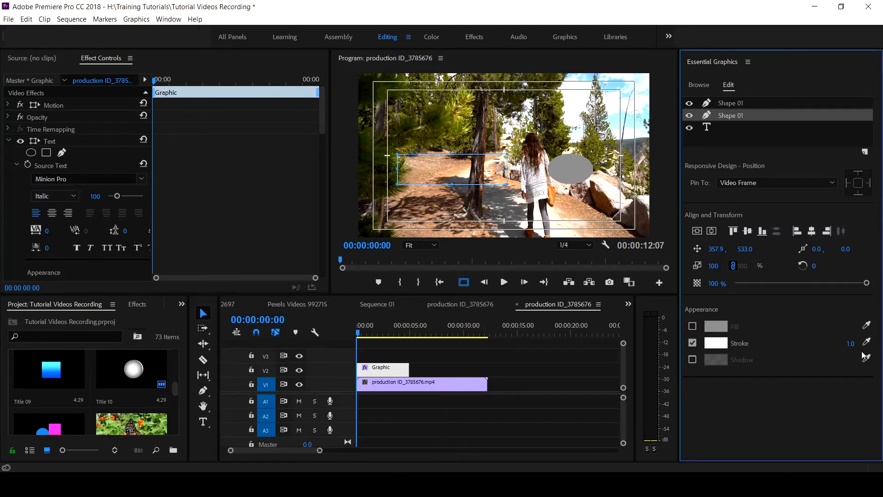
pyautogui.moveTo(851, 343)
pyautogui.mouseDown()
pyautogui.moveTo(858, 343)
pyautogui.moveTo(838, 342)
pyautogui.mouseUp()
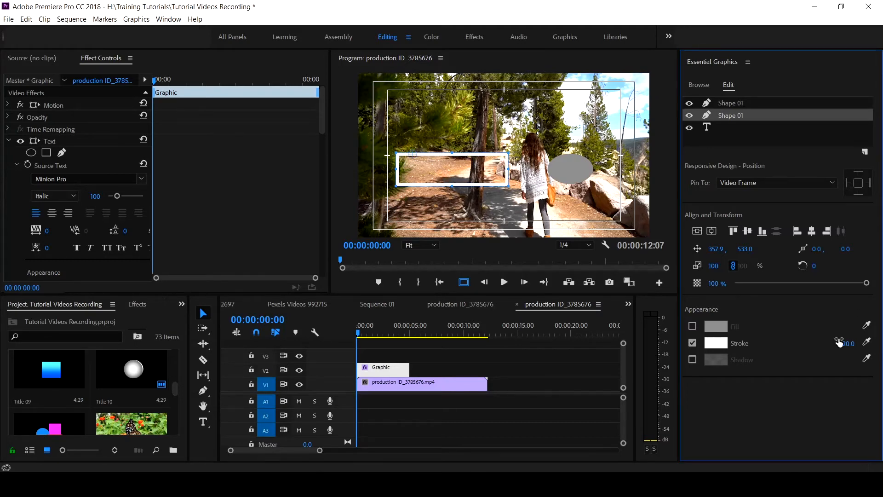
# Step: Turn the ellipse into a white outline with no fill and a stroke width of 41.0
pyautogui.click(571, 173)
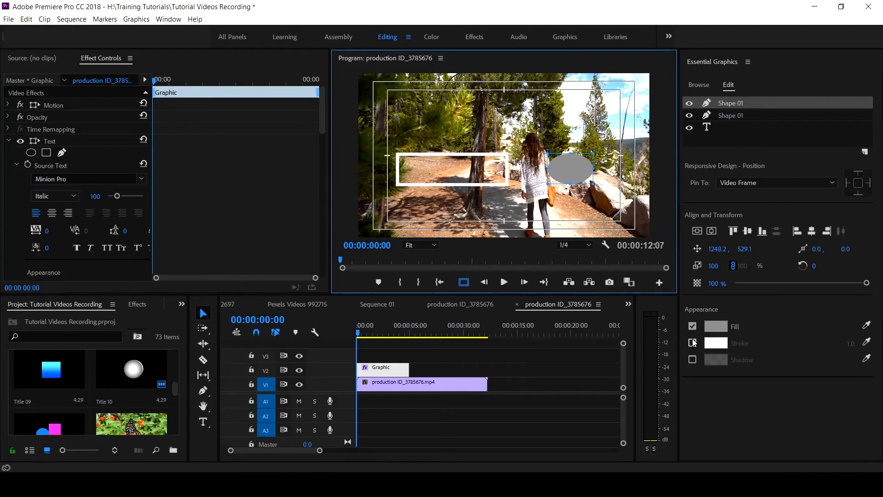
pyautogui.click(693, 326)
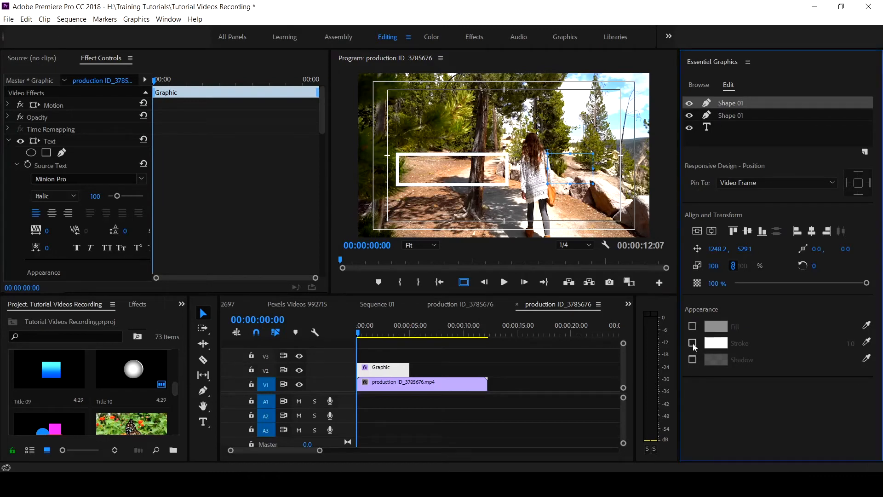
pyautogui.click(693, 344)
pyautogui.moveTo(850, 344)
pyautogui.mouseDown()
pyautogui.moveTo(869, 344)
pyautogui.moveTo(838, 340)
pyautogui.mouseUp()
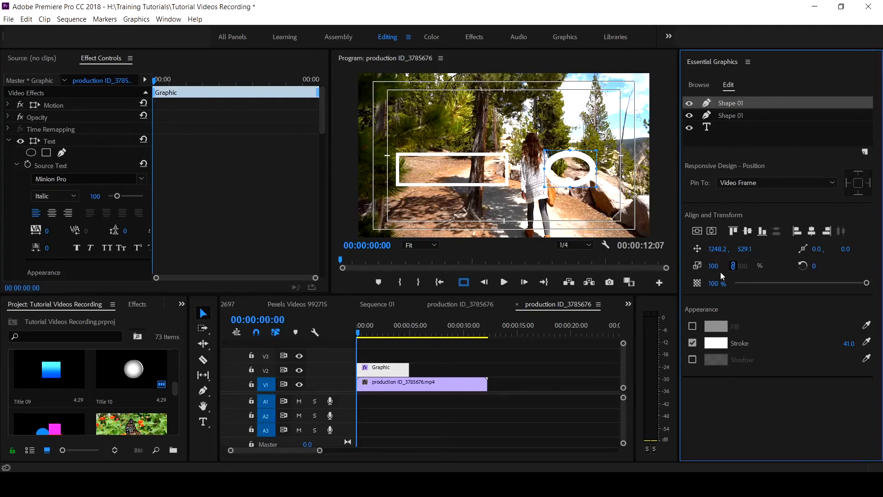
# Step: Centre the ellipse horizontally in the frame and align it to the bottom edge
pyautogui.click(696, 232)
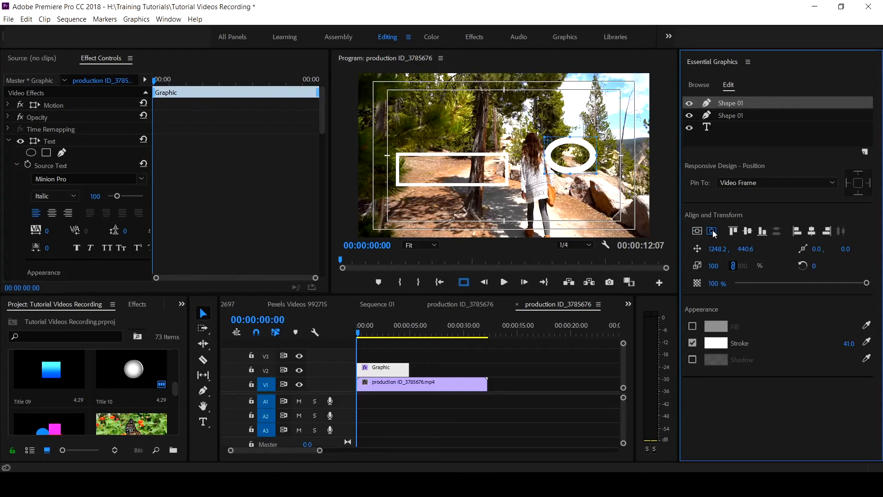
pyautogui.click(712, 231)
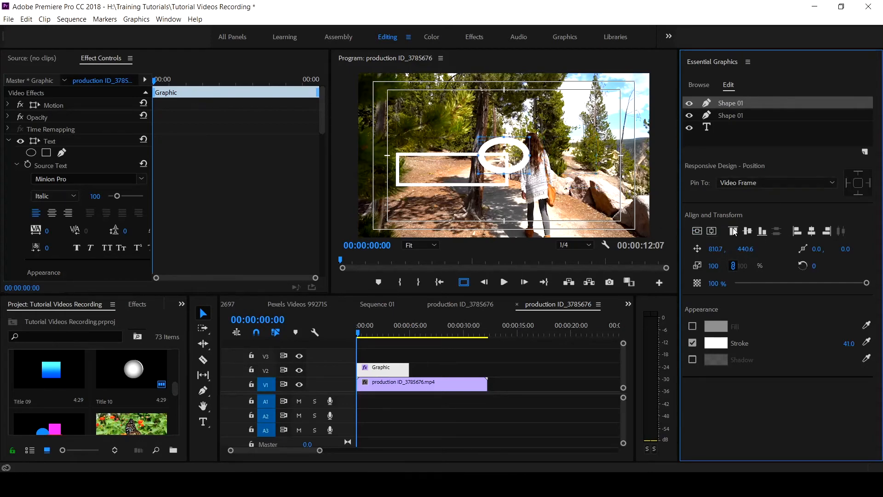
pyautogui.click(733, 232)
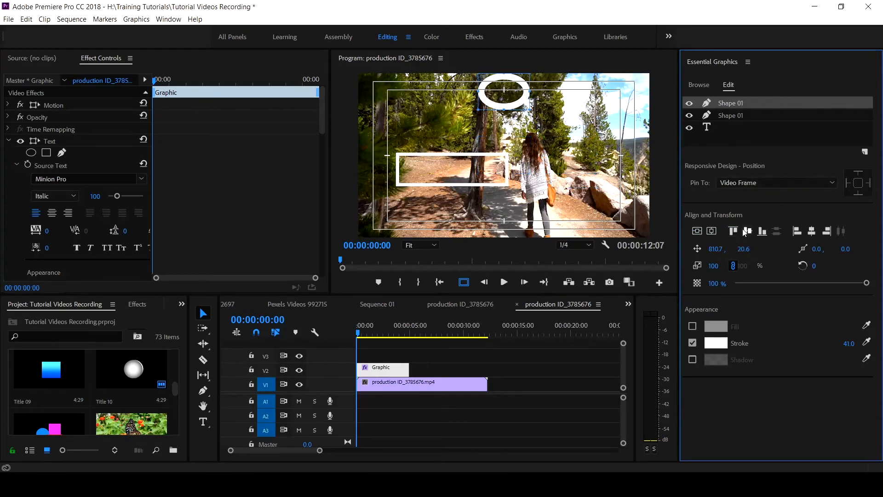
pyautogui.click(747, 231)
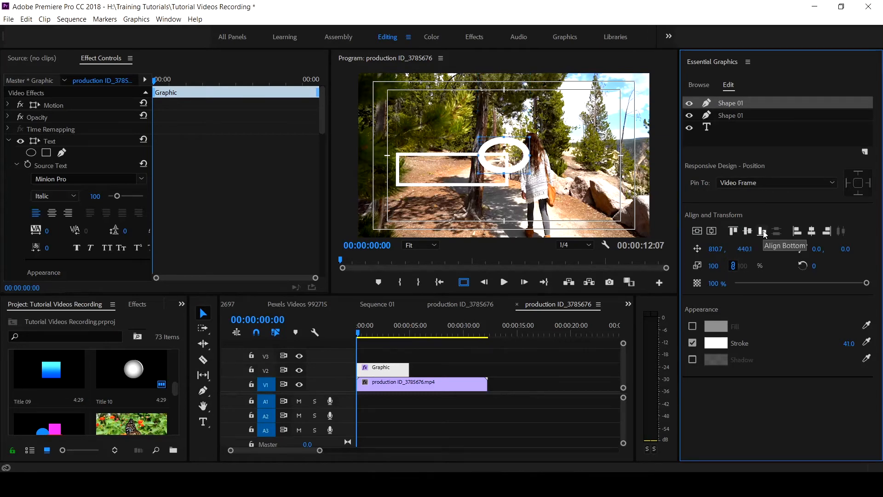
pyautogui.click(762, 232)
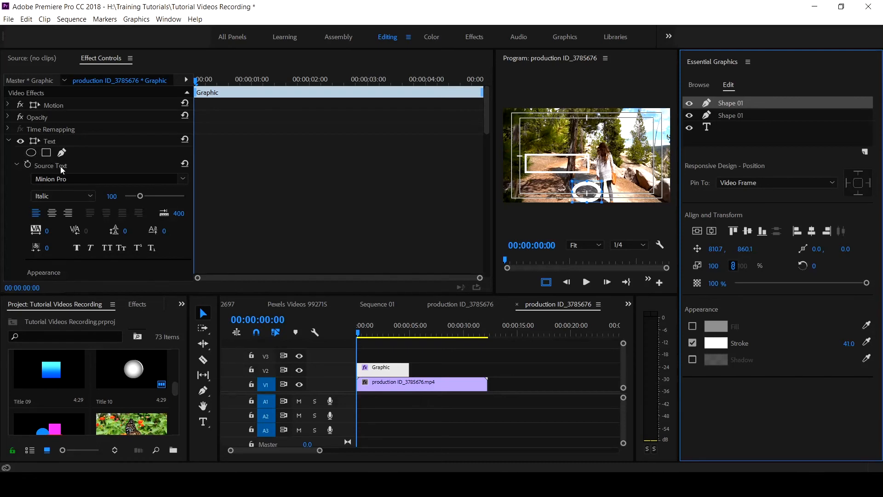
# Step: Review the text layer's transform properties and the rectangle's appearance properties in the effect controls
pyautogui.click(16, 166)
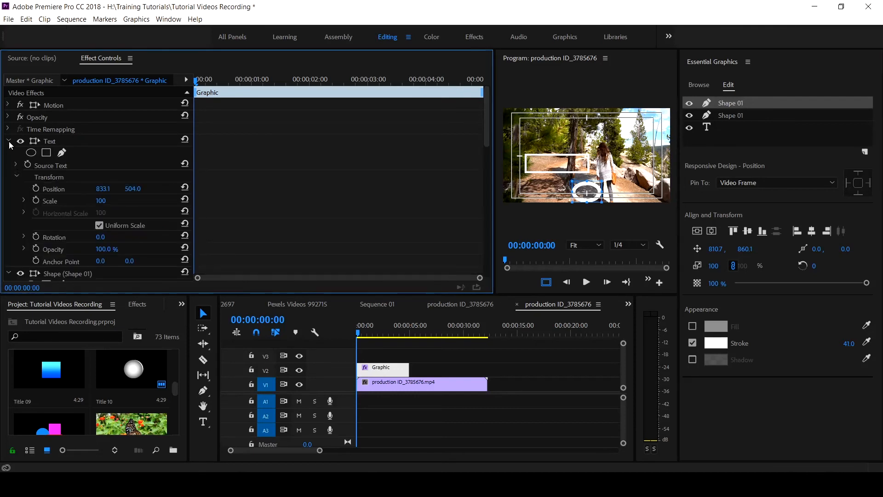
pyautogui.click(9, 141)
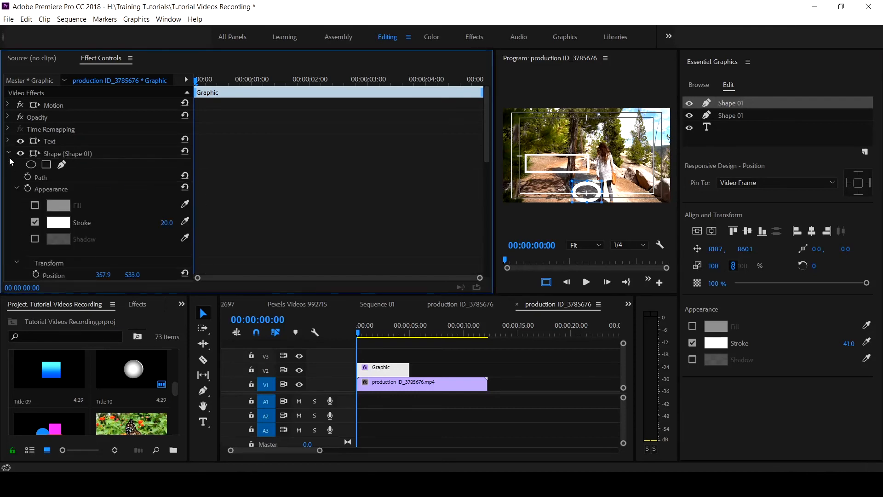
pyautogui.click(11, 162)
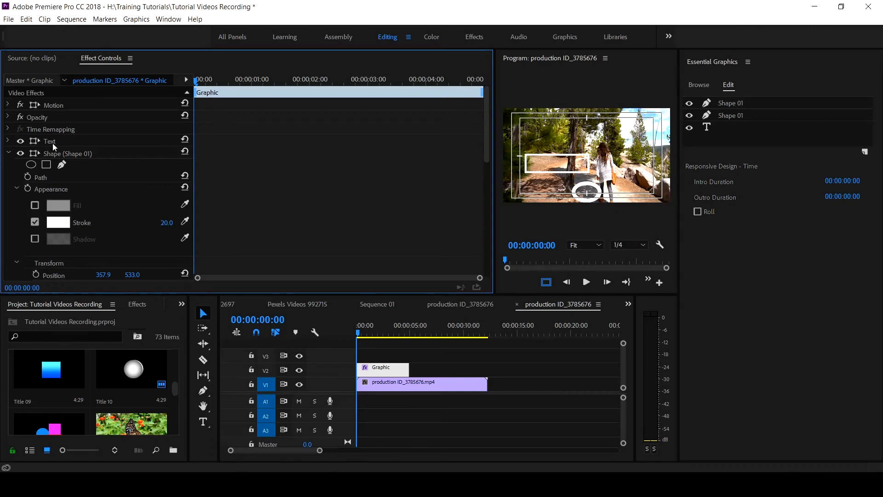
pyautogui.click(8, 142)
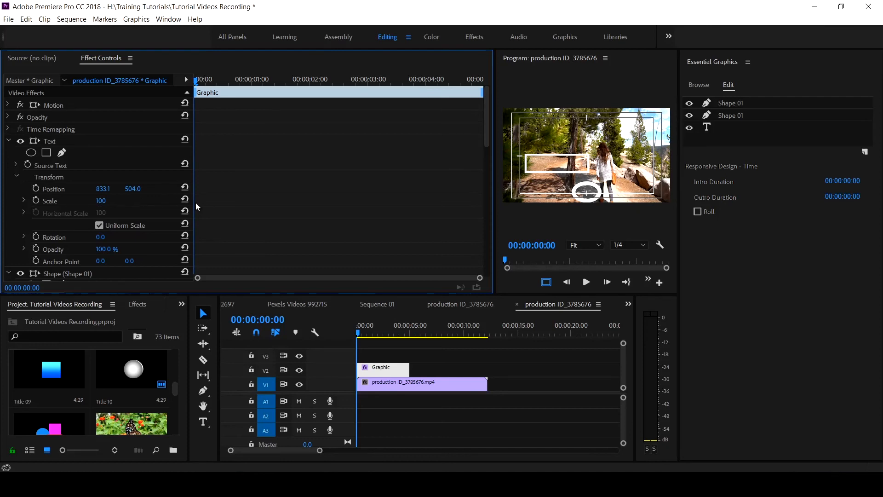
# Step: Extend the graphic clip on V2 to the end of the video clip and move the playhead to 00:00:06:00
pyautogui.click(409, 368)
pyautogui.moveTo(409, 368); pyautogui.dragTo(487, 368)
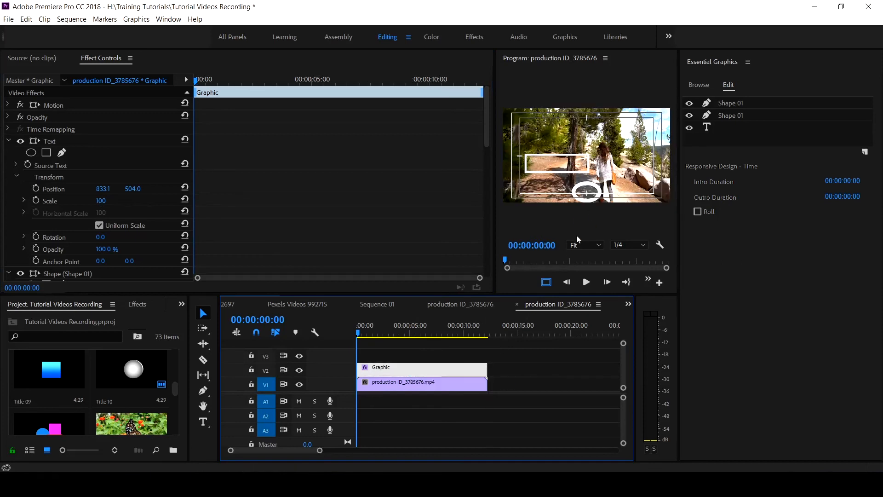
pyautogui.moveTo(420, 338); pyautogui.dragTo(421, 338)
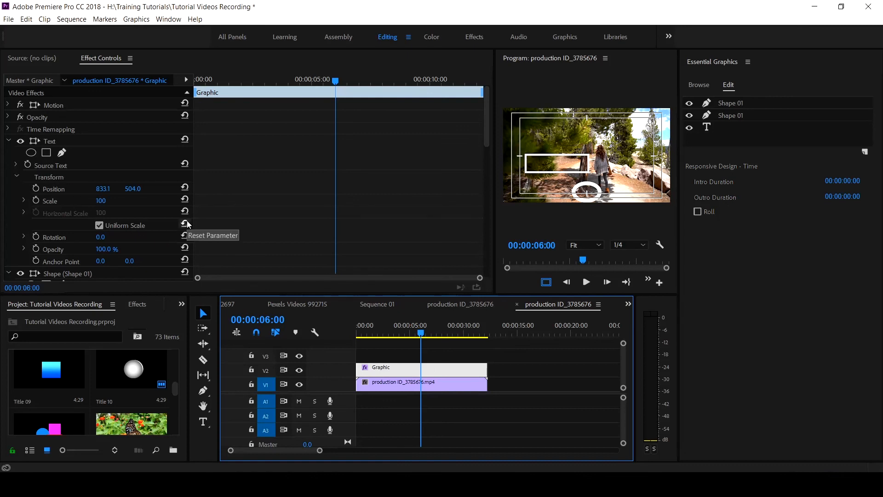
# Step: Collapse the property groups of the text layer and both shape layers in the effect controls
pyautogui.click(17, 177)
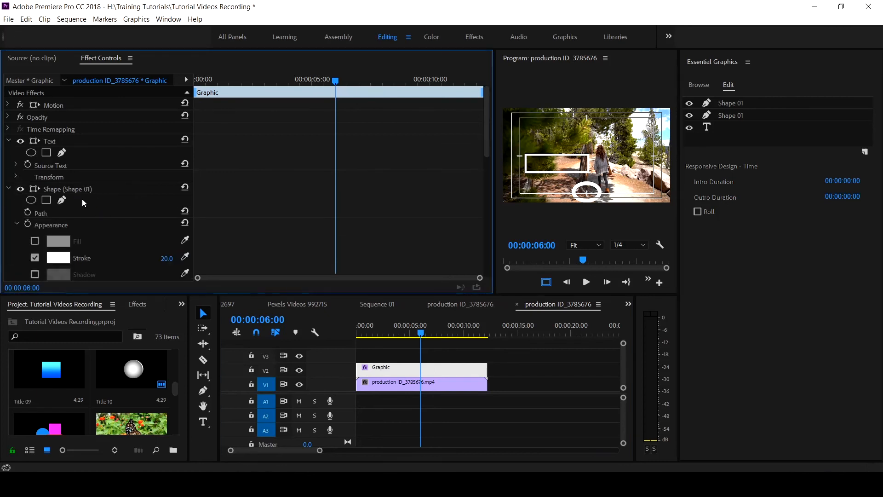
pyautogui.click(18, 225)
pyautogui.click(14, 174)
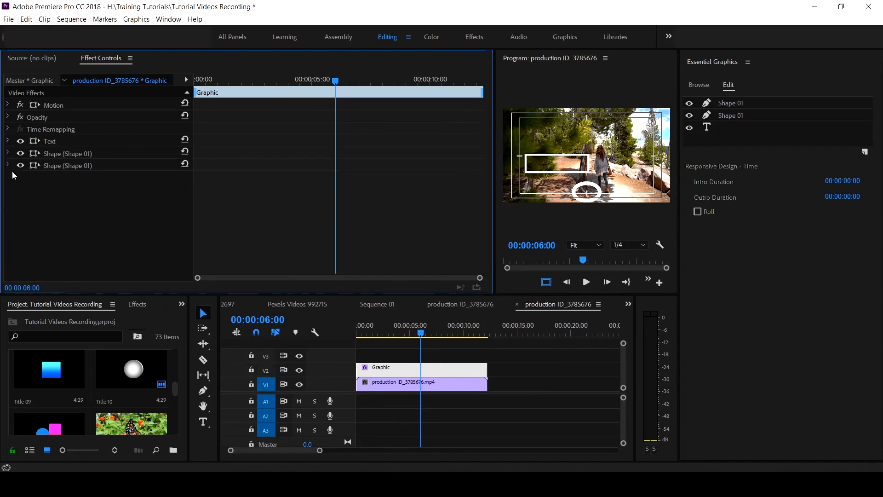